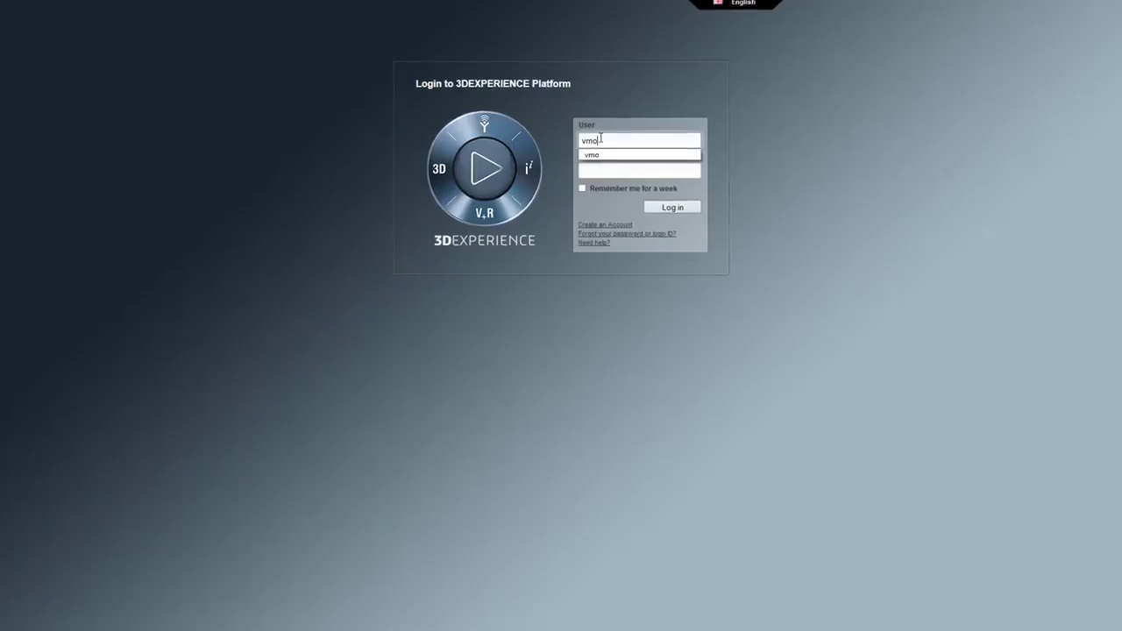
- Log in as vmo and view the Market Intelligence popularity charts for four smartwatches
{"action": "left_click", "coordinate": [631, 154]}
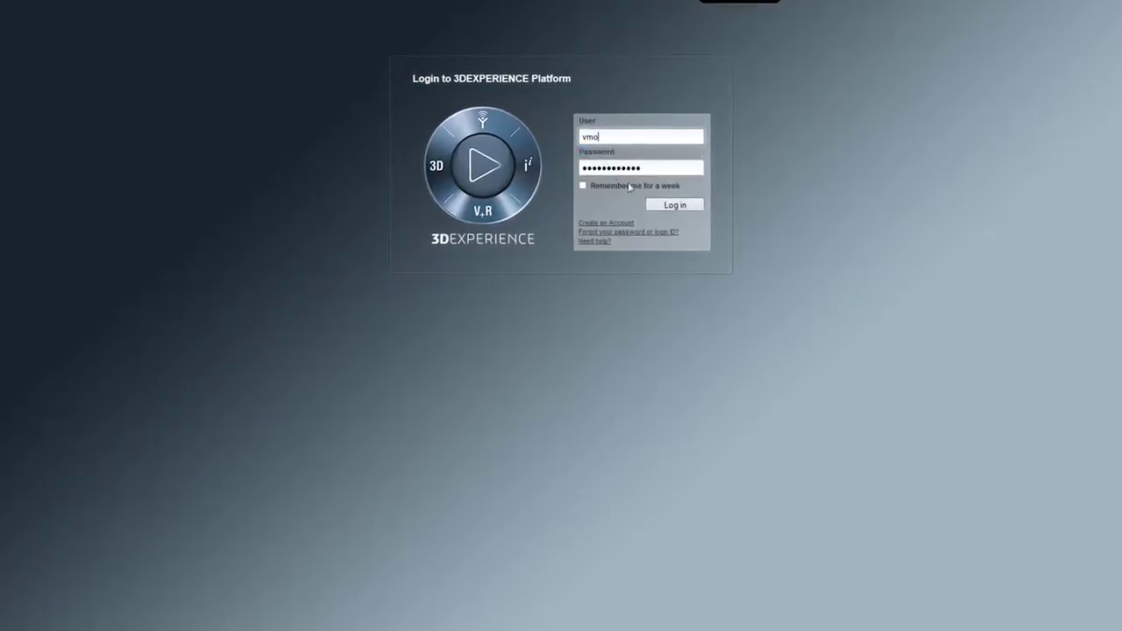
{"action": "left_click", "coordinate": [674, 205]}
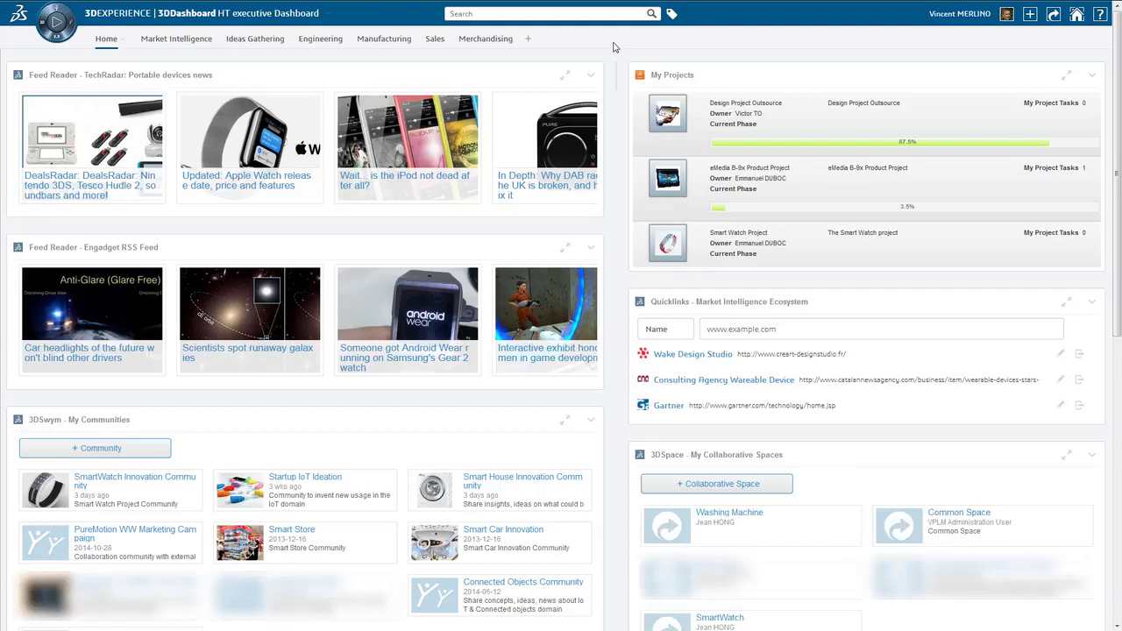
{"action": "scroll", "coordinate": [656, 250], "scroll_direction": "down", "scroll_amount": 1}
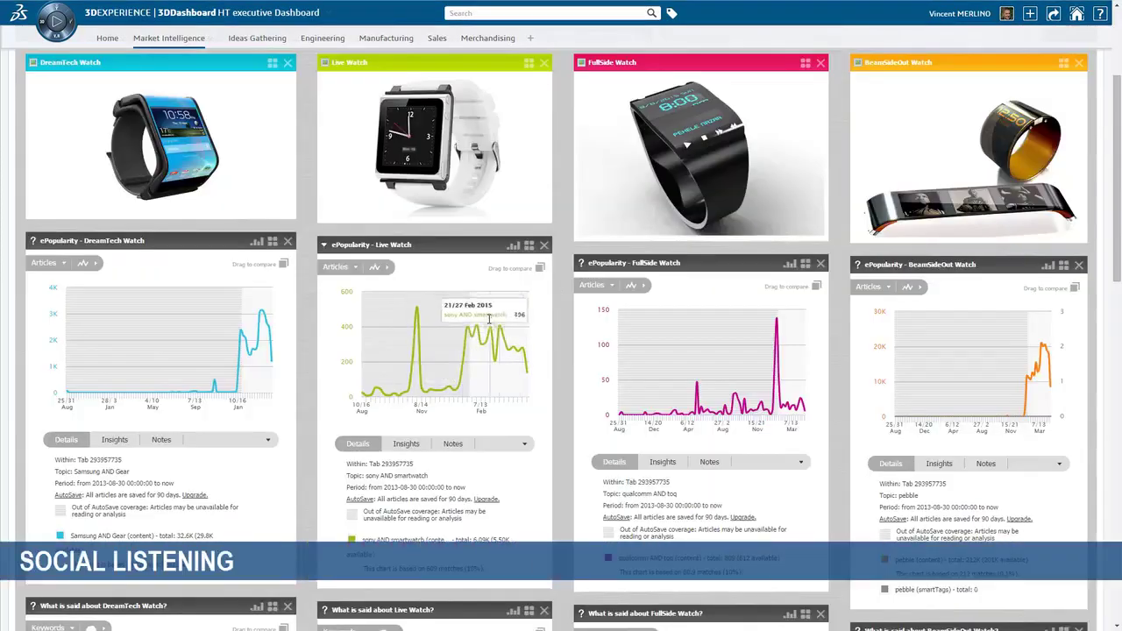
- Zoom the Live Watch ePopularity chart into Oct–Jan and dismiss its 1/7 Nov point menu
{"action": "left_click_drag", "start_coordinate": [489, 320], "coordinate": [412, 320]}
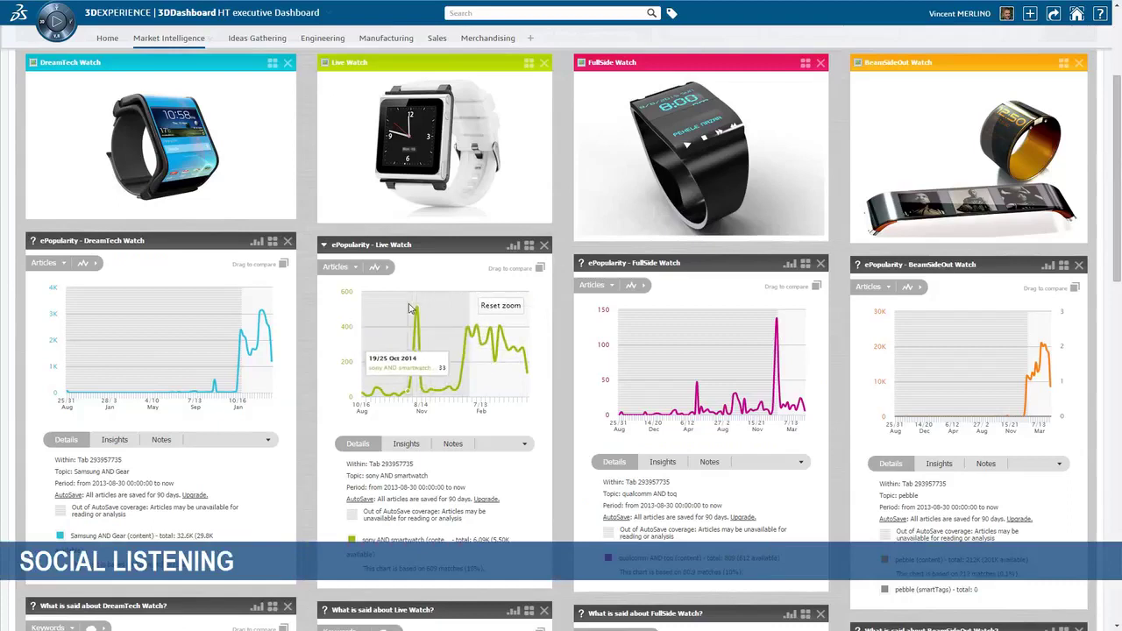
{"action": "left_click_drag", "start_coordinate": [410, 309], "coordinate": [386, 308]}
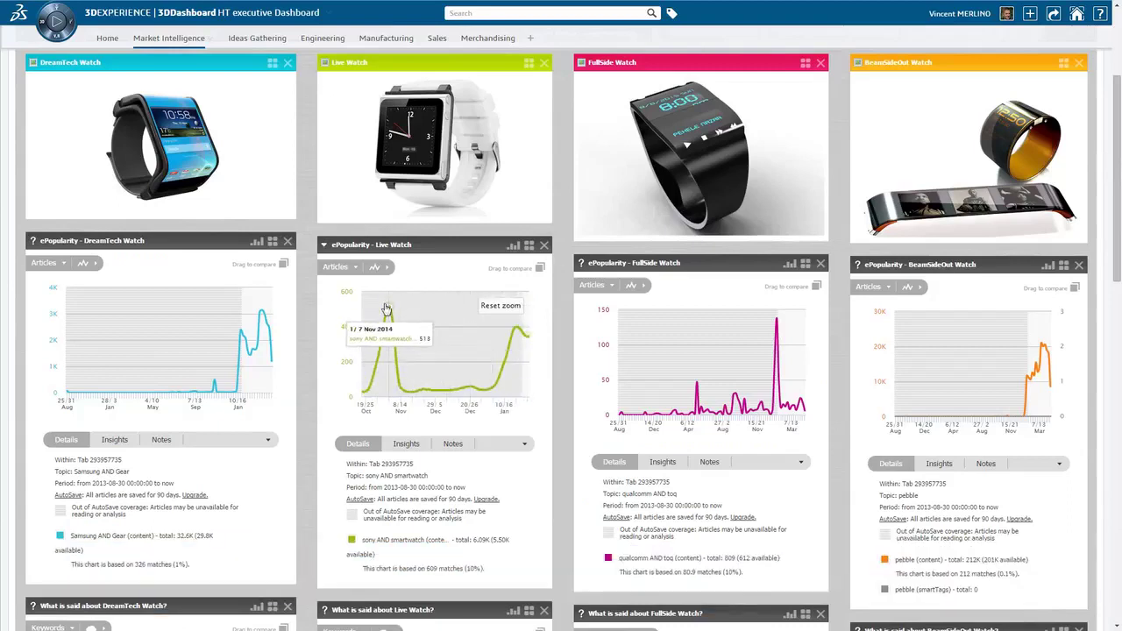
{"action": "left_click", "coordinate": [389, 310]}
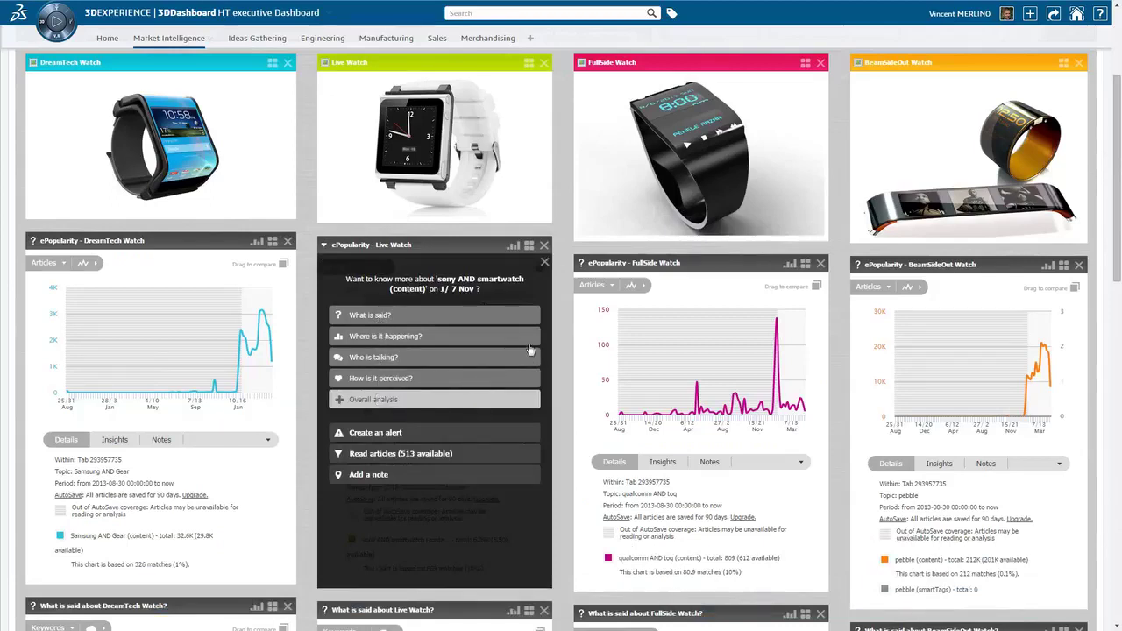
{"action": "left_click", "coordinate": [544, 262]}
- Show FullSide perception as a donut and compare DreamTech and Live Watch mention sources
{"action": "scroll", "coordinate": [676, 237], "scroll_direction": "down", "scroll_amount": 6}
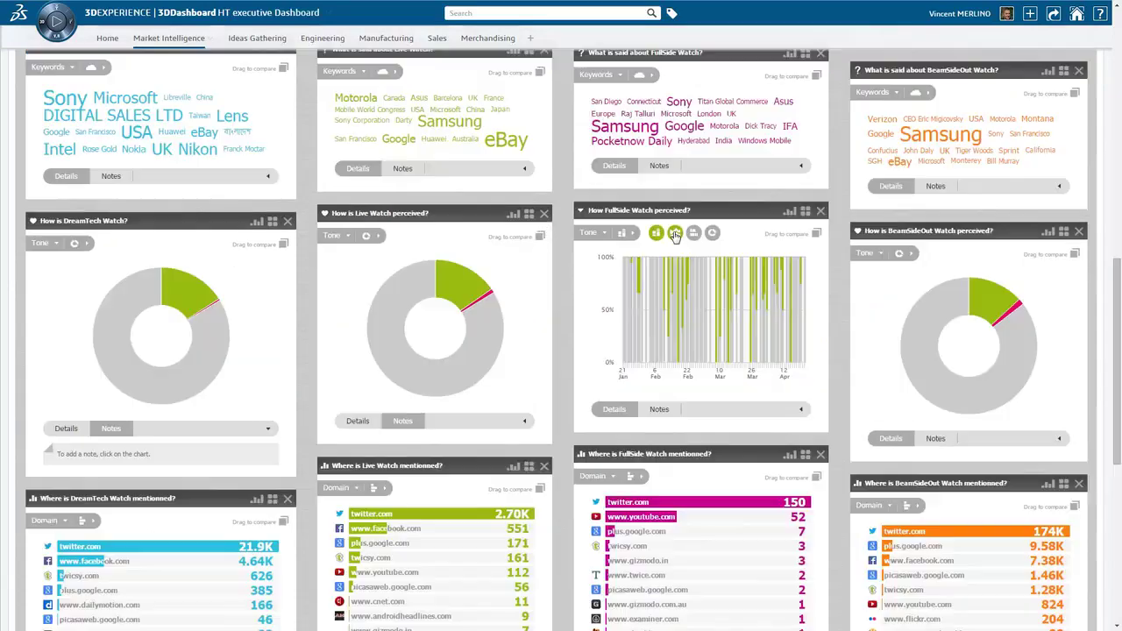
{"action": "left_click", "coordinate": [693, 234]}
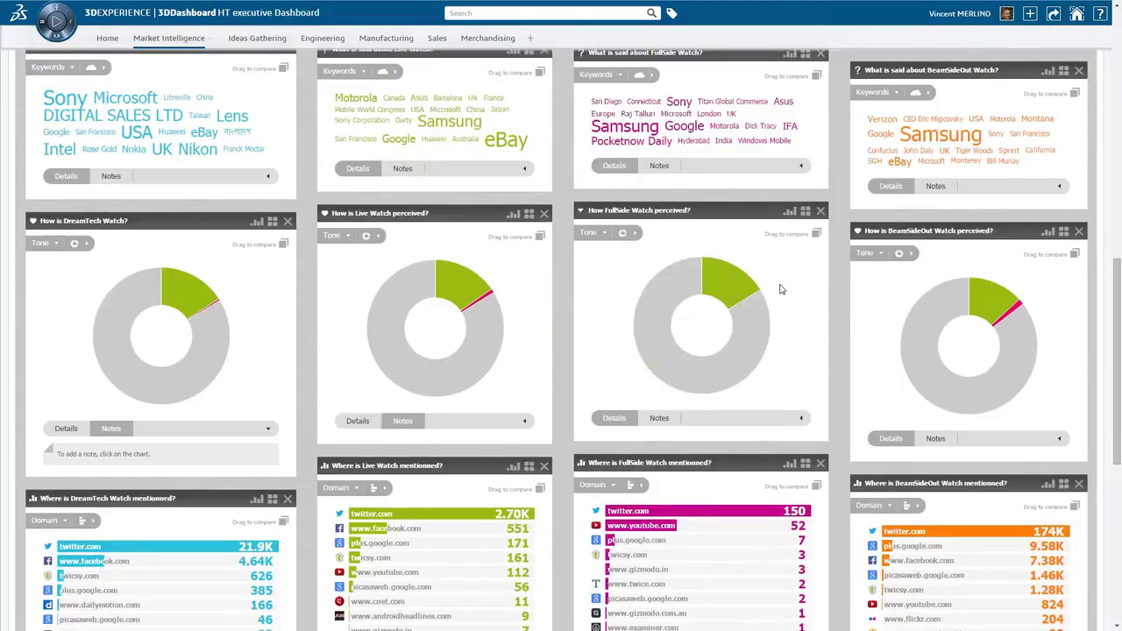
{"action": "scroll", "coordinate": [782, 289], "scroll_direction": "down", "scroll_amount": 3}
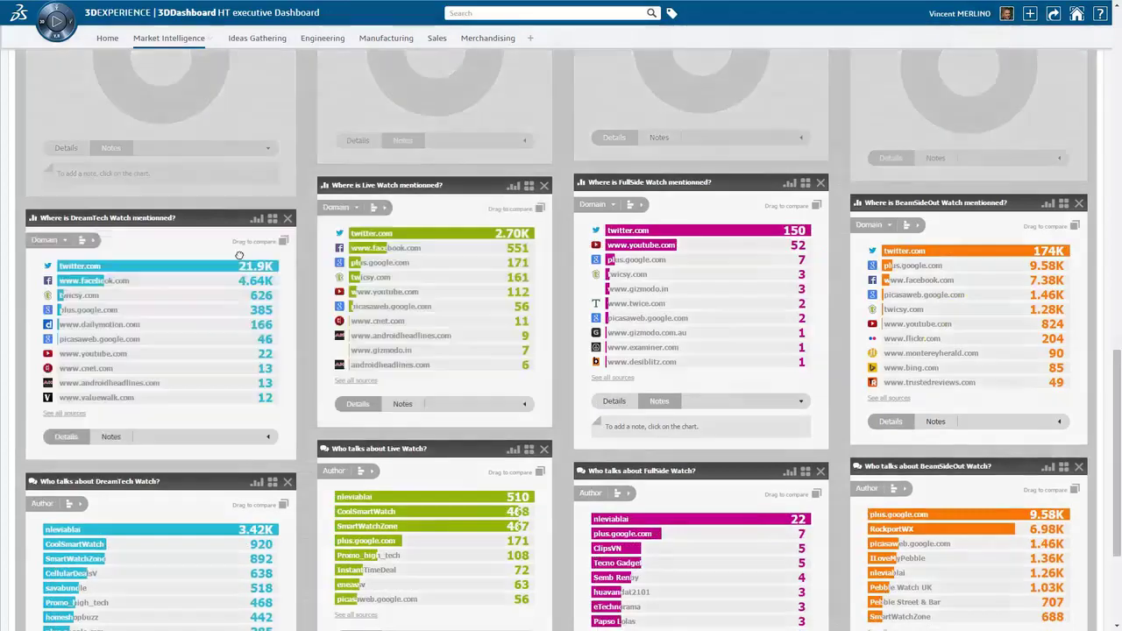
{"action": "left_click_drag", "start_coordinate": [239, 255], "coordinate": [413, 232]}
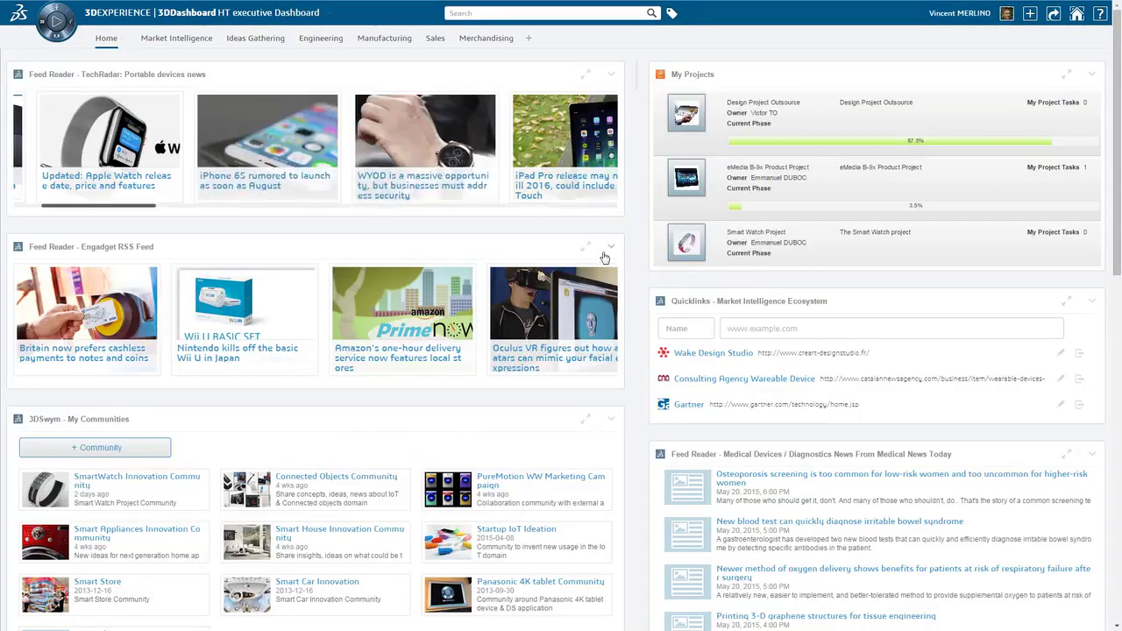
- Comment 'Thanks for sharing!' on the Withings POP post in SmartWatch Innovation Community
{"action": "left_click", "coordinate": [585, 419]}
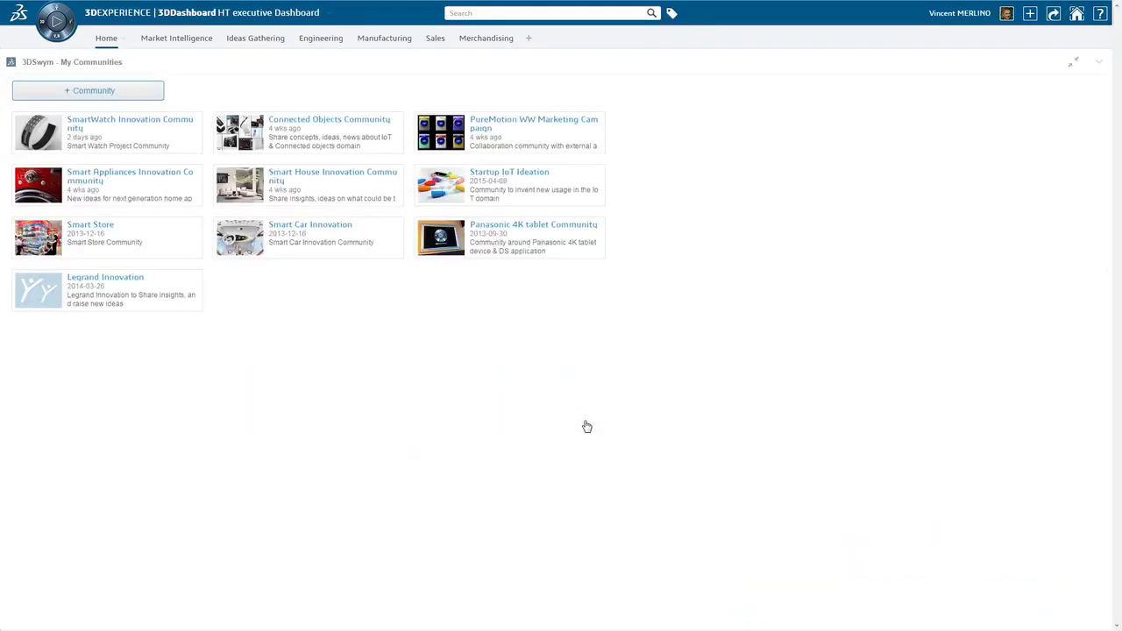
{"action": "left_click", "coordinate": [92, 132]}
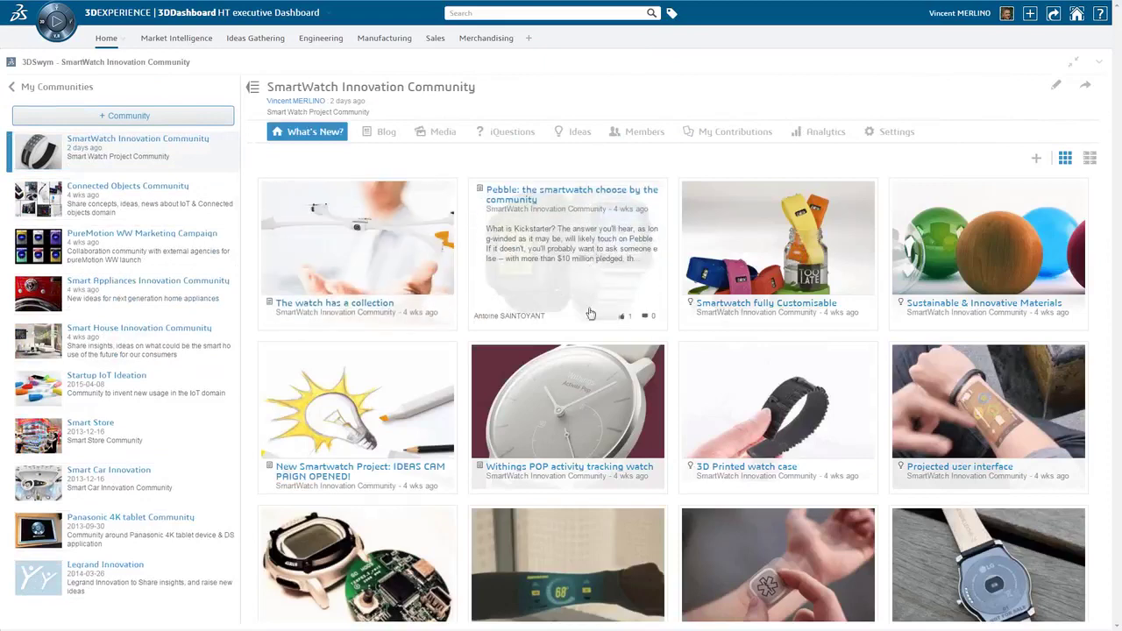
{"action": "mouse_move", "coordinate": [568, 412]}
{"action": "left_click", "coordinate": [579, 390]}
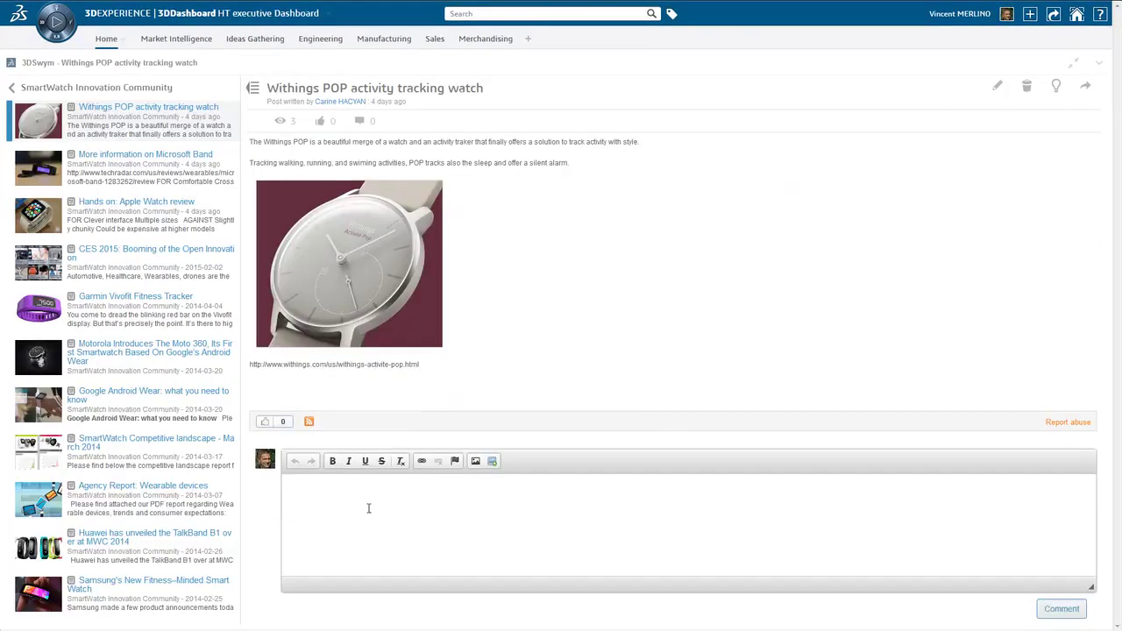
{"action": "left_click", "coordinate": [1062, 613]}
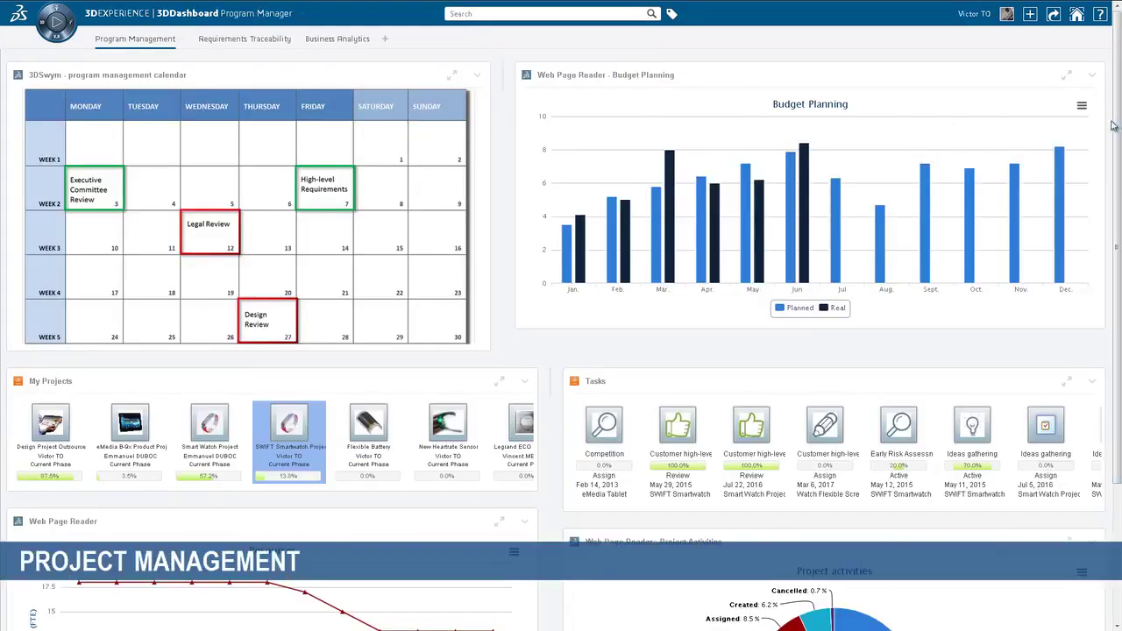
- Open the SWIFT Smartwatch Project and view its Business Status Financials budget
{"action": "scroll", "coordinate": [323, 226], "scroll_direction": "down", "scroll_amount": 2}
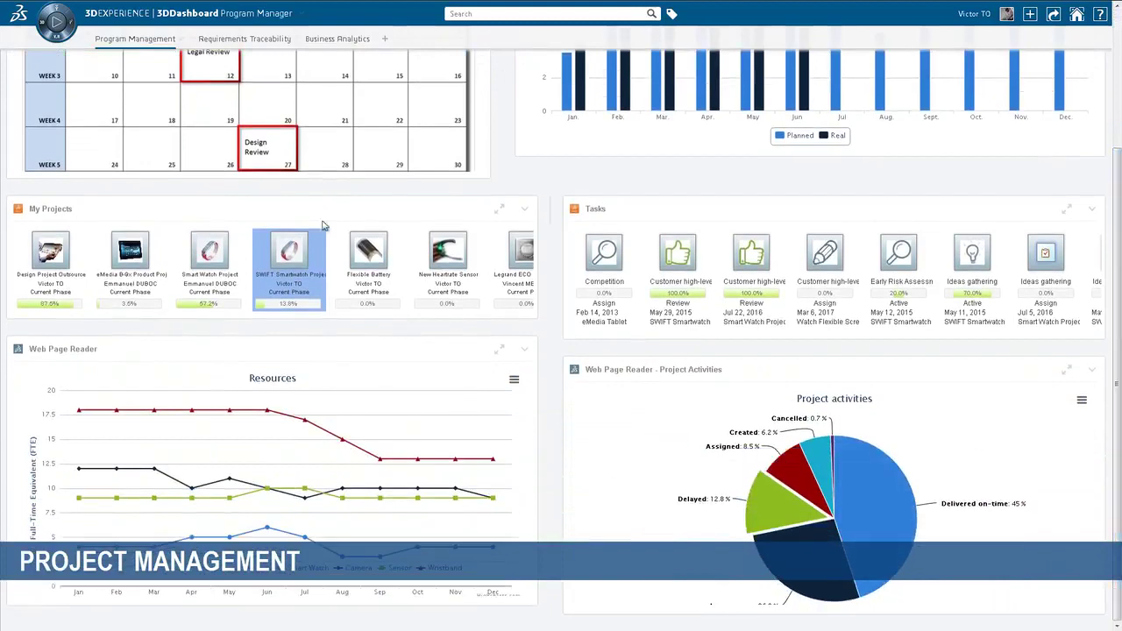
{"action": "left_click", "coordinate": [282, 252]}
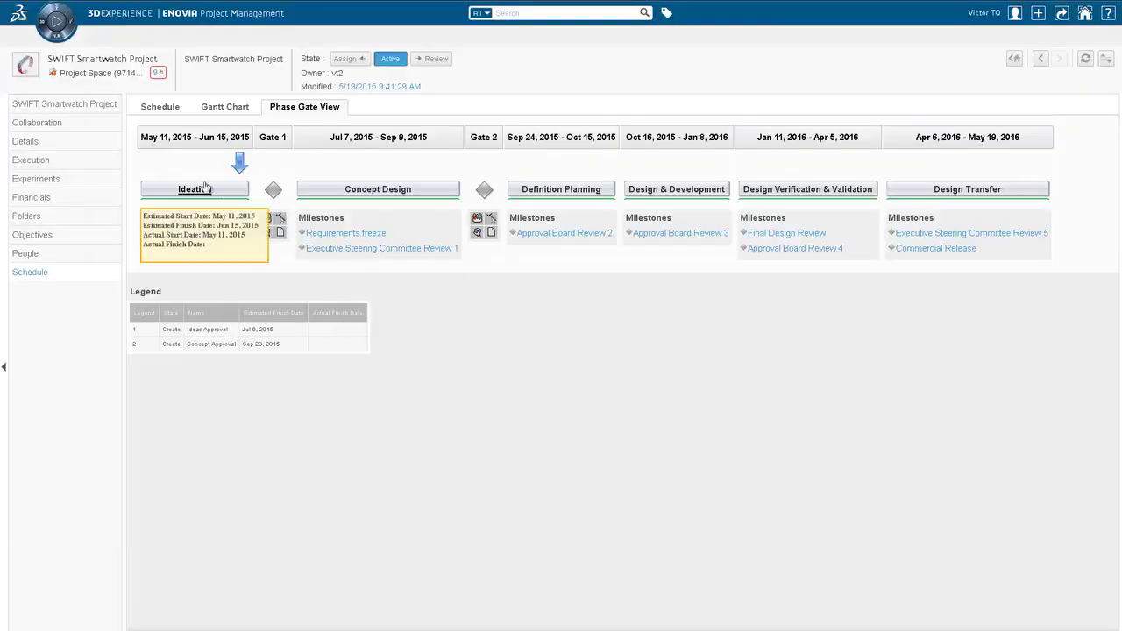
{"action": "left_click", "coordinate": [60, 107]}
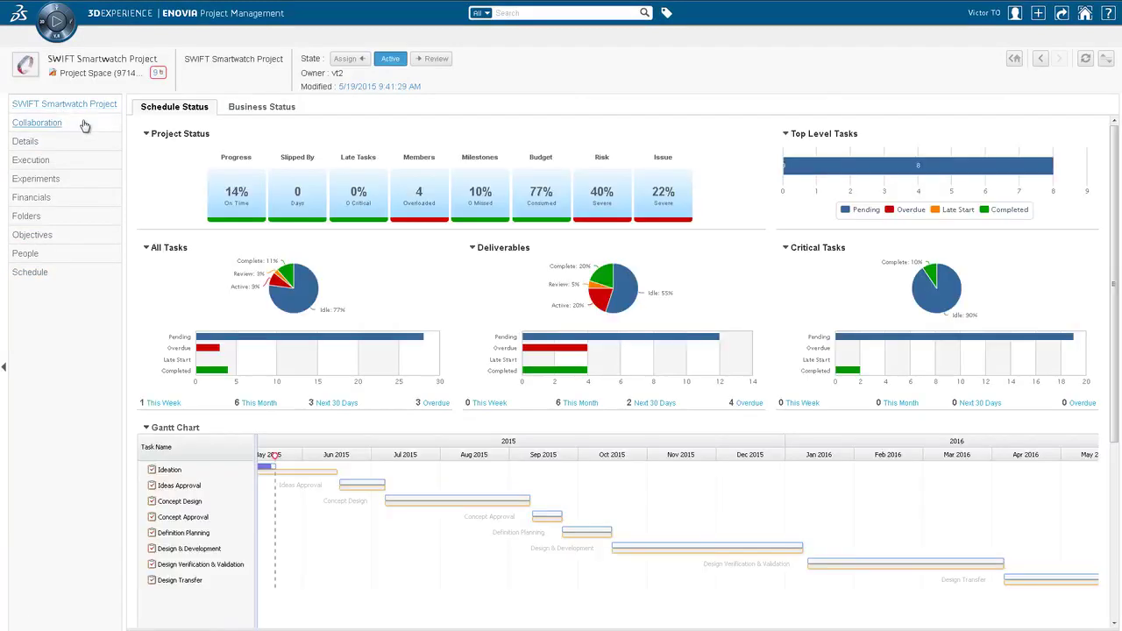
{"action": "left_click", "coordinate": [273, 107]}
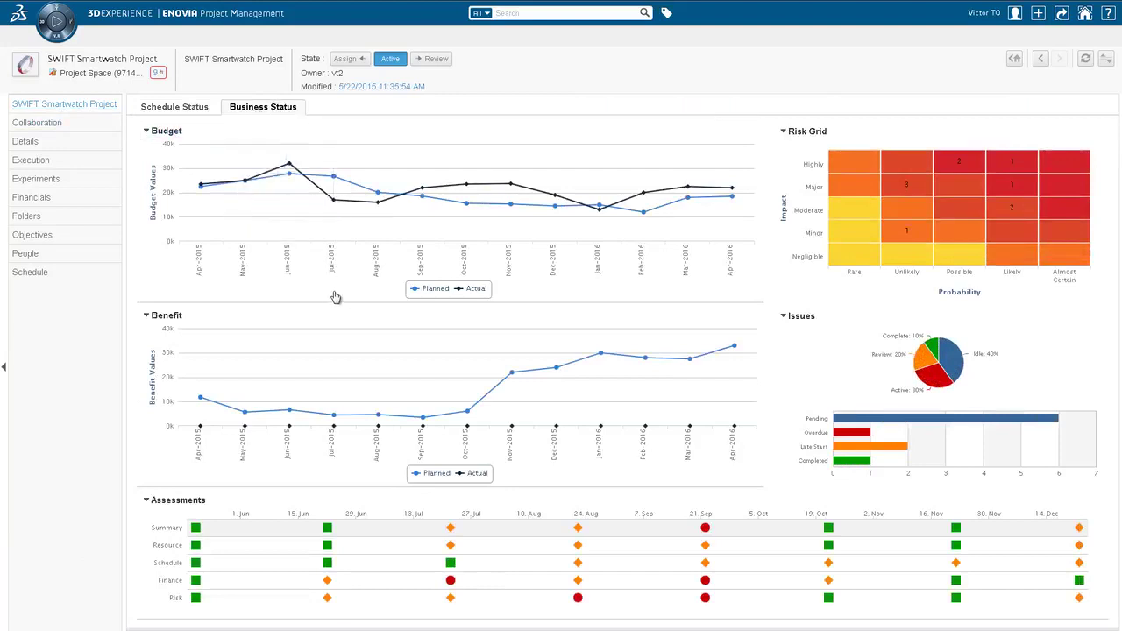
{"action": "left_click", "coordinate": [40, 201]}
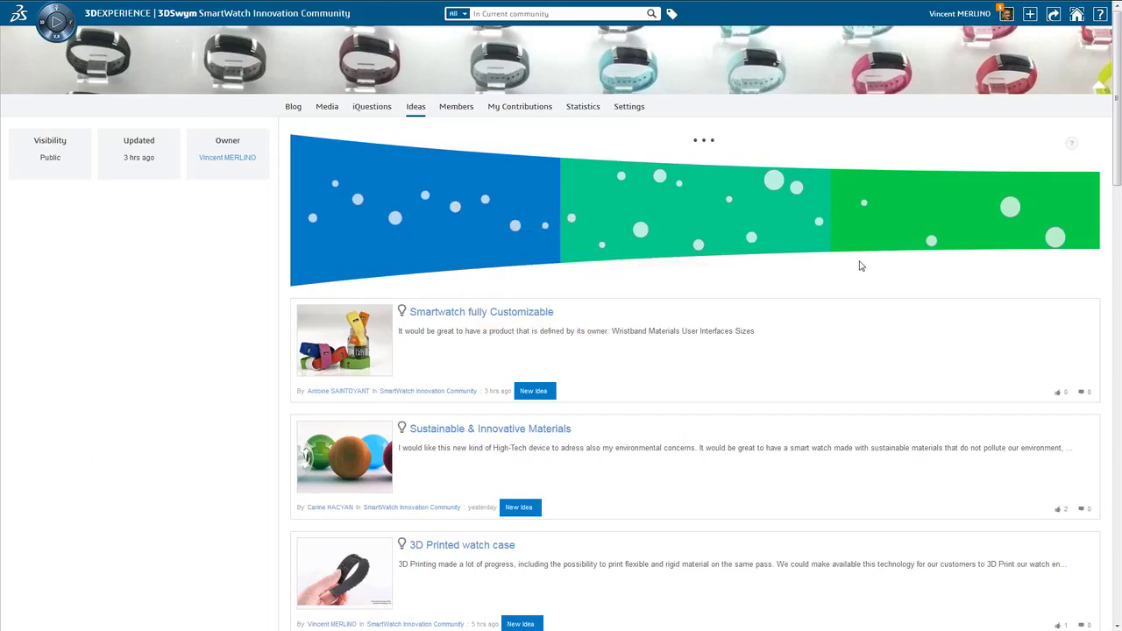
- Filter ideas to the Display category and open the Projected user interface idea
{"action": "left_click", "coordinate": [672, 13]}
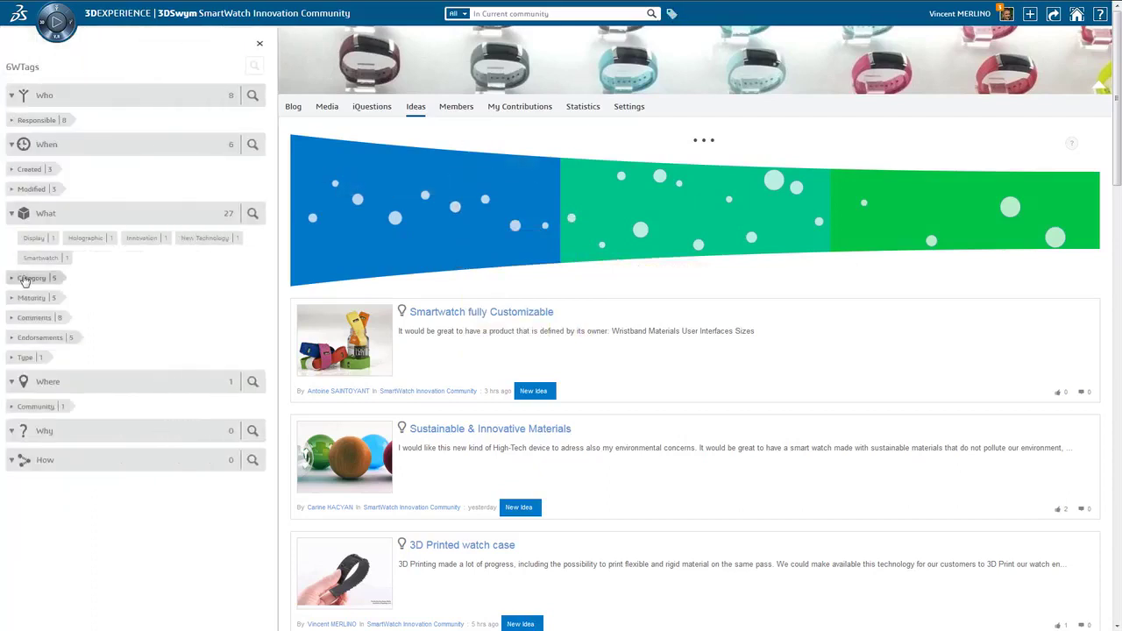
{"action": "left_click", "coordinate": [25, 278]}
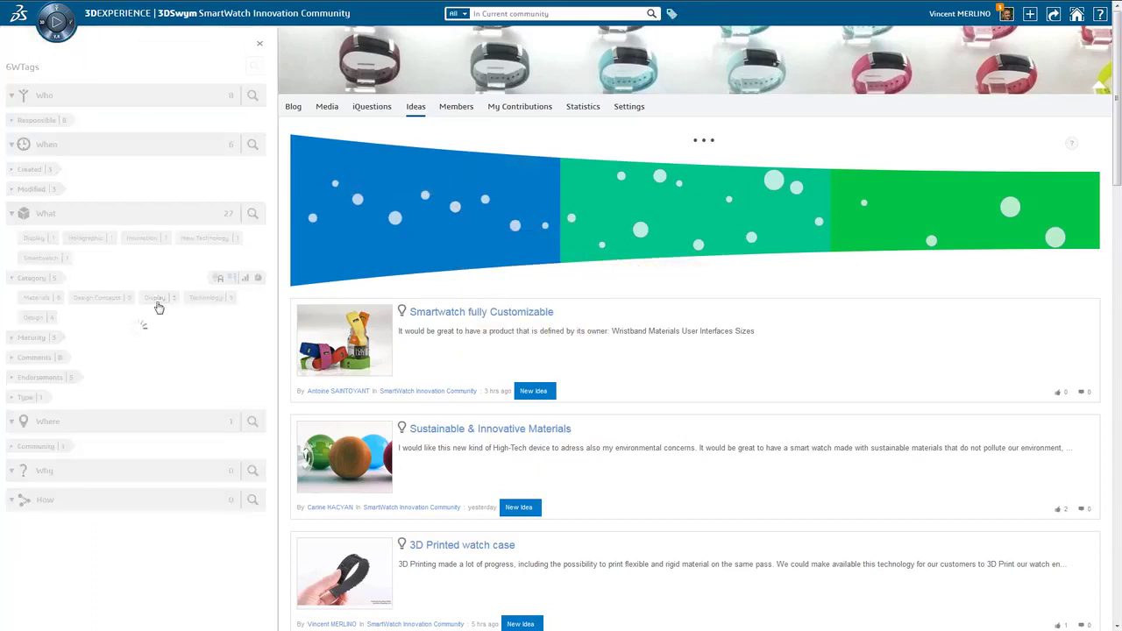
{"action": "left_click", "coordinate": [157, 300]}
{"action": "scroll", "coordinate": [782, 379], "scroll_direction": "down", "scroll_amount": 2}
{"action": "scroll", "coordinate": [782, 380], "scroll_direction": "down", "scroll_amount": 3}
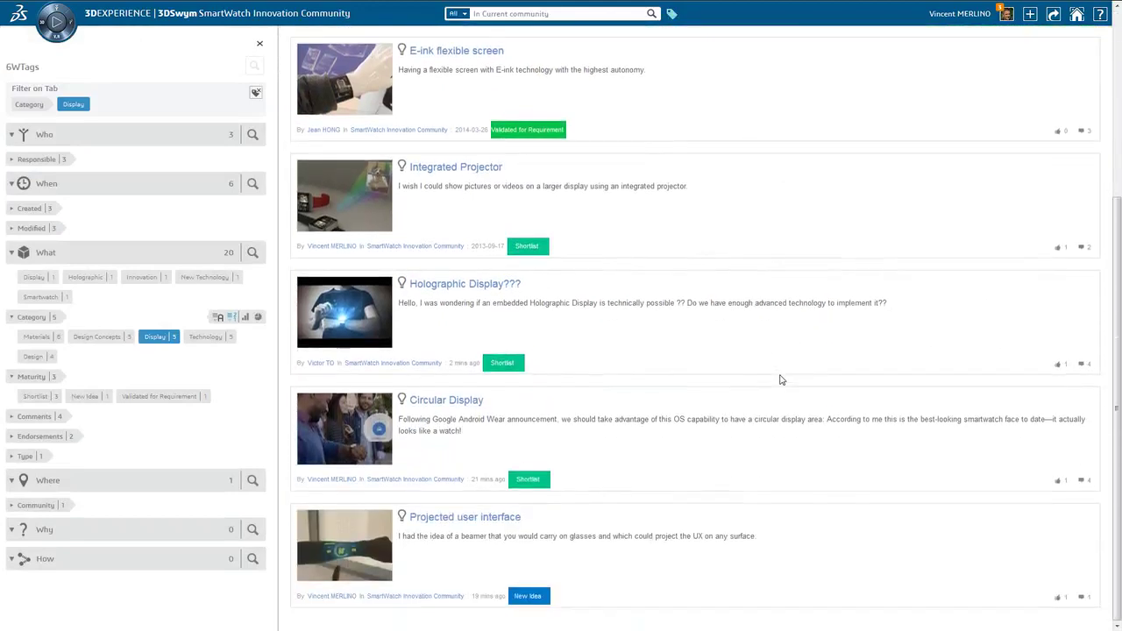
{"action": "left_click", "coordinate": [493, 520]}
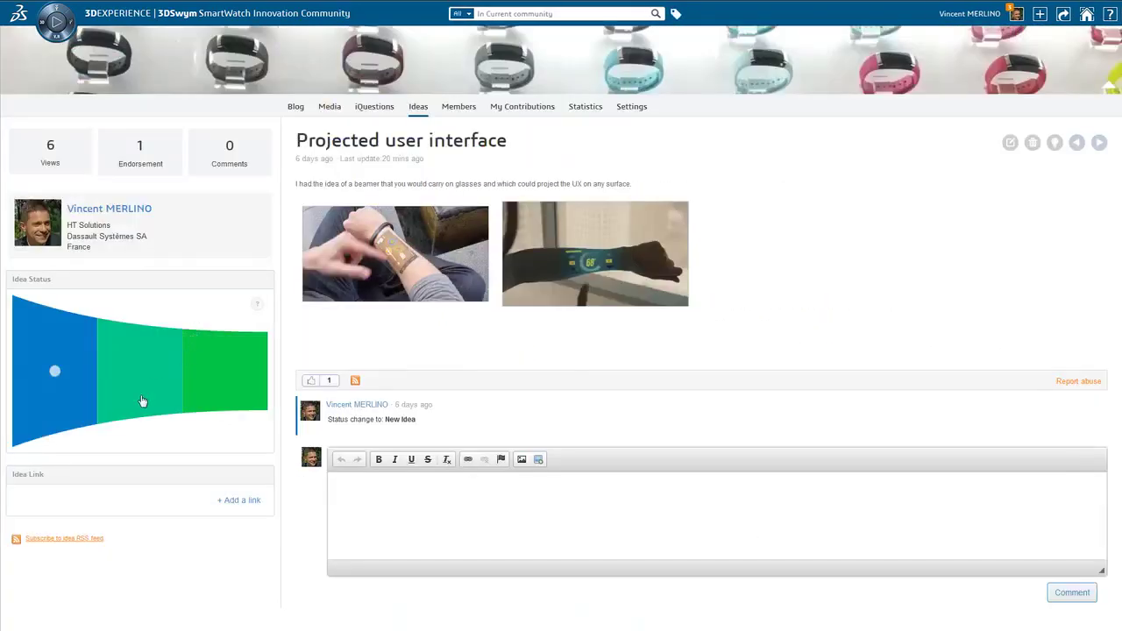
- Shortlist the idea with reason 'Idea to be investigated', confirm, and return to Ideas
{"action": "type", "text": "Idea to be investigated"}
{"action": "left_click", "coordinate": [145, 541]}
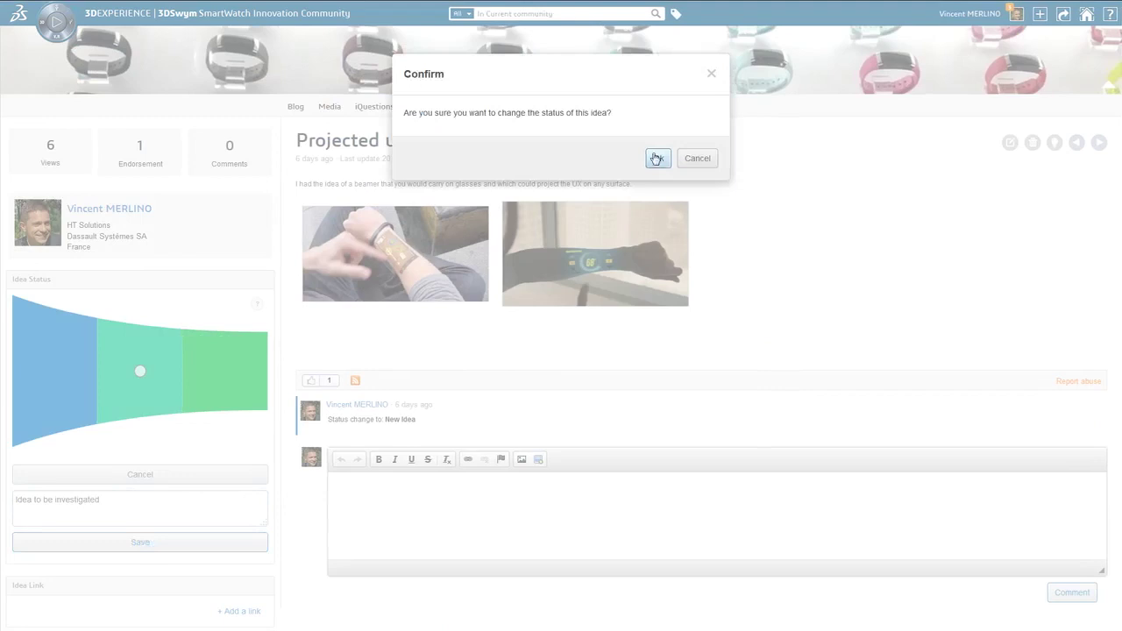
{"action": "left_click", "coordinate": [656, 155]}
{"action": "left_click", "coordinate": [415, 106]}
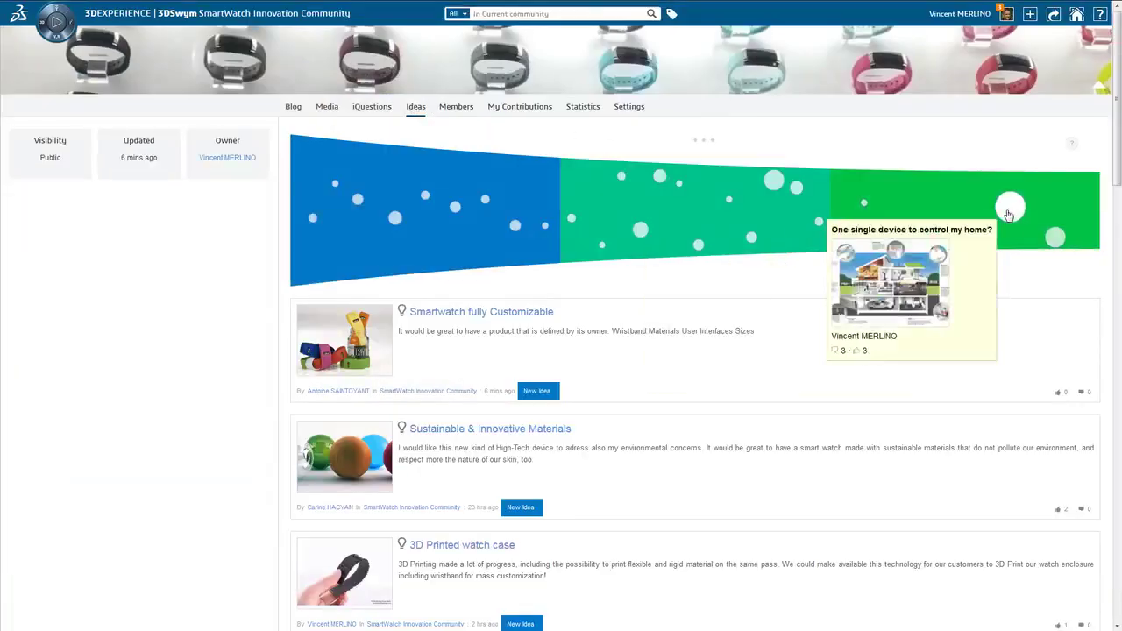
- Preview the full HTML content of Health Features and Flexible Screen Features requirements
{"action": "left_click", "coordinate": [1052, 238]}
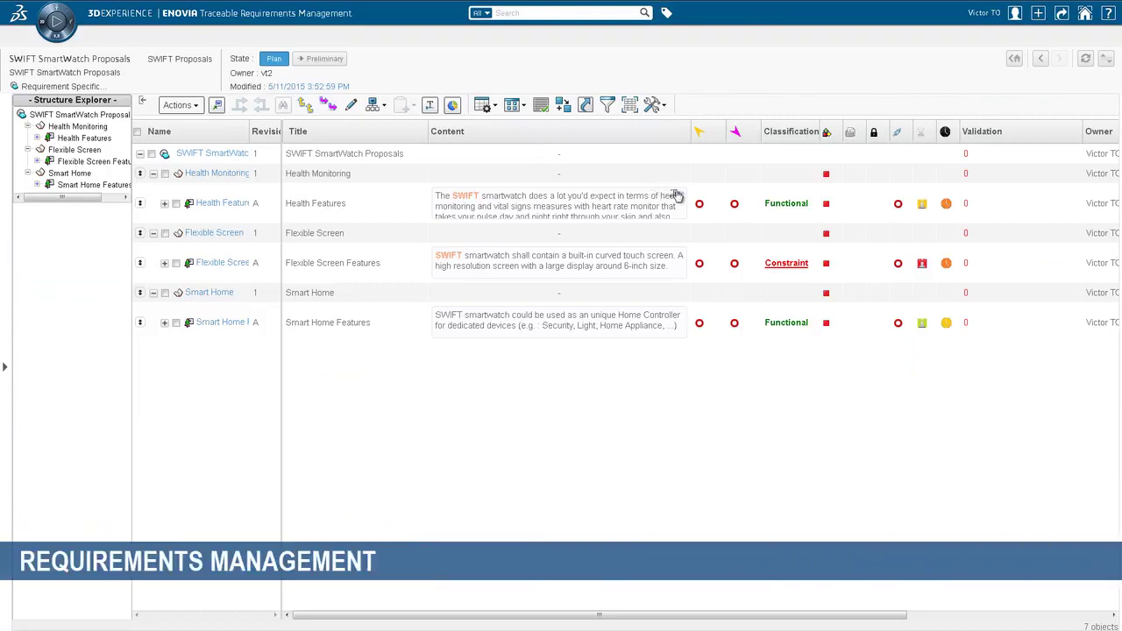
{"action": "left_click", "coordinate": [677, 196]}
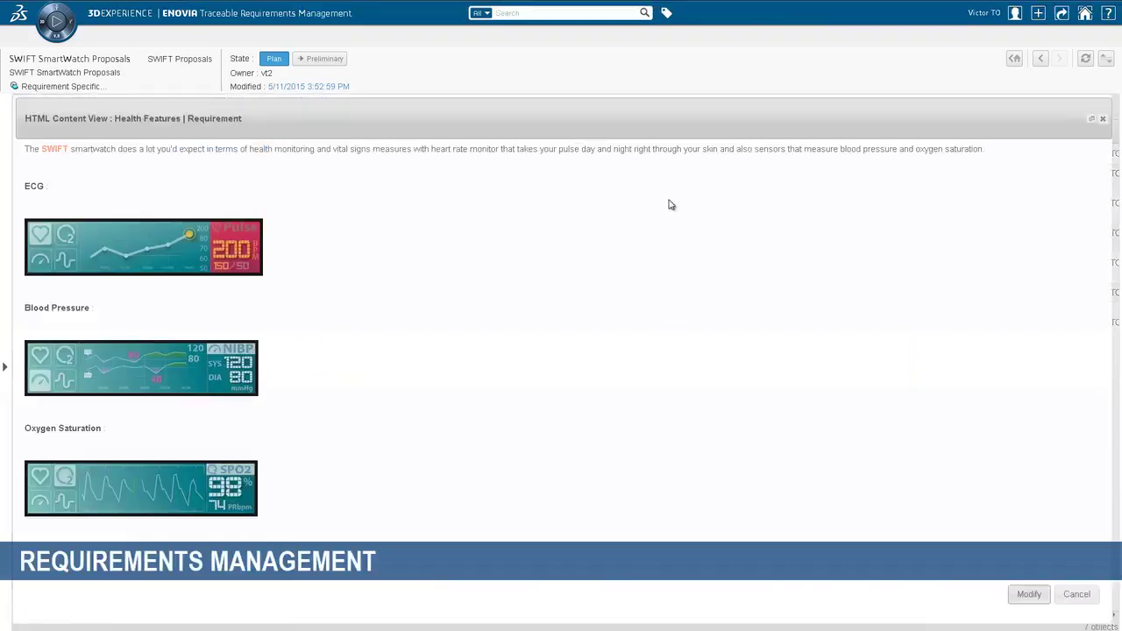
{"action": "left_click", "coordinate": [1076, 595]}
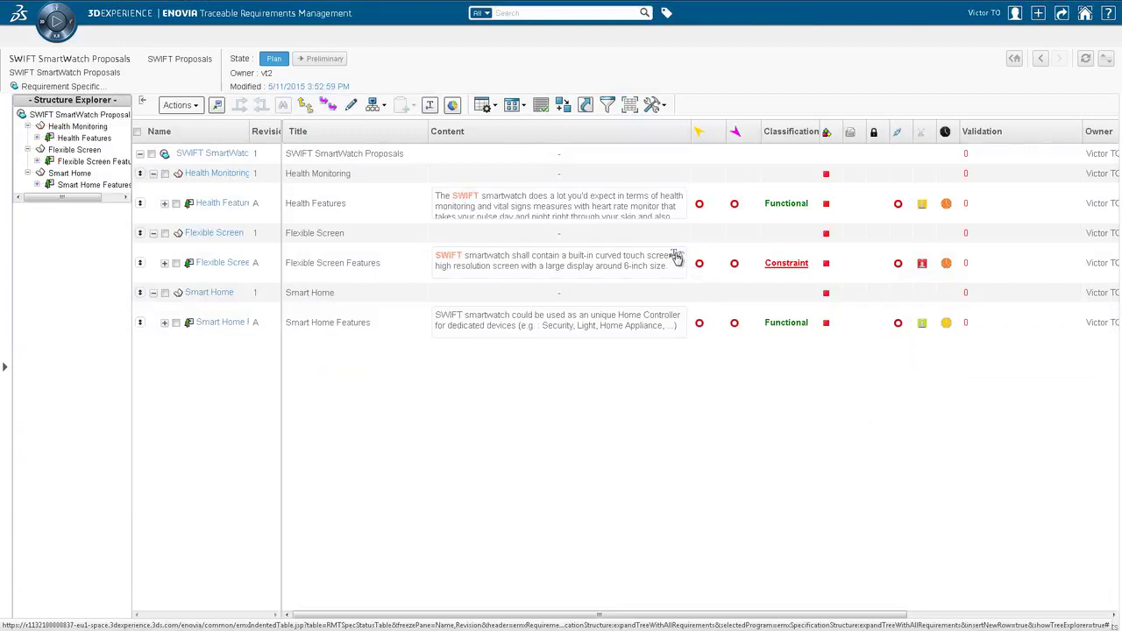
{"action": "left_click", "coordinate": [675, 255]}
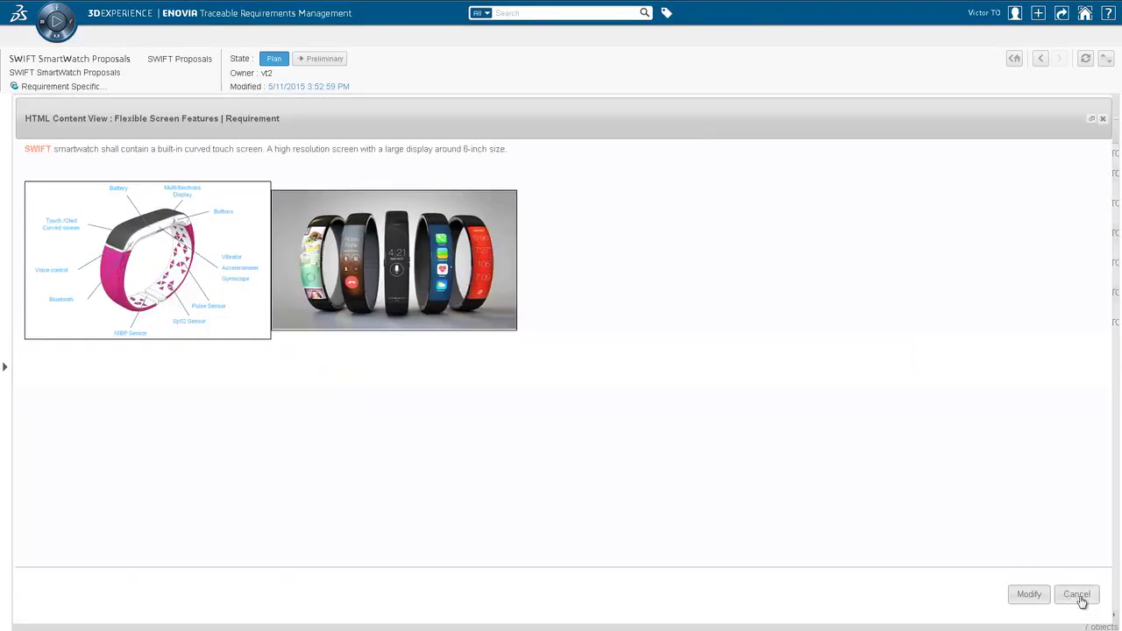
{"action": "left_click", "coordinate": [1078, 596]}
- Insert a new Blood Pressure requirement under Health Features
{"action": "right_click", "coordinate": [201, 202]}
{"action": "mouse_move", "coordinate": [193, 125]}
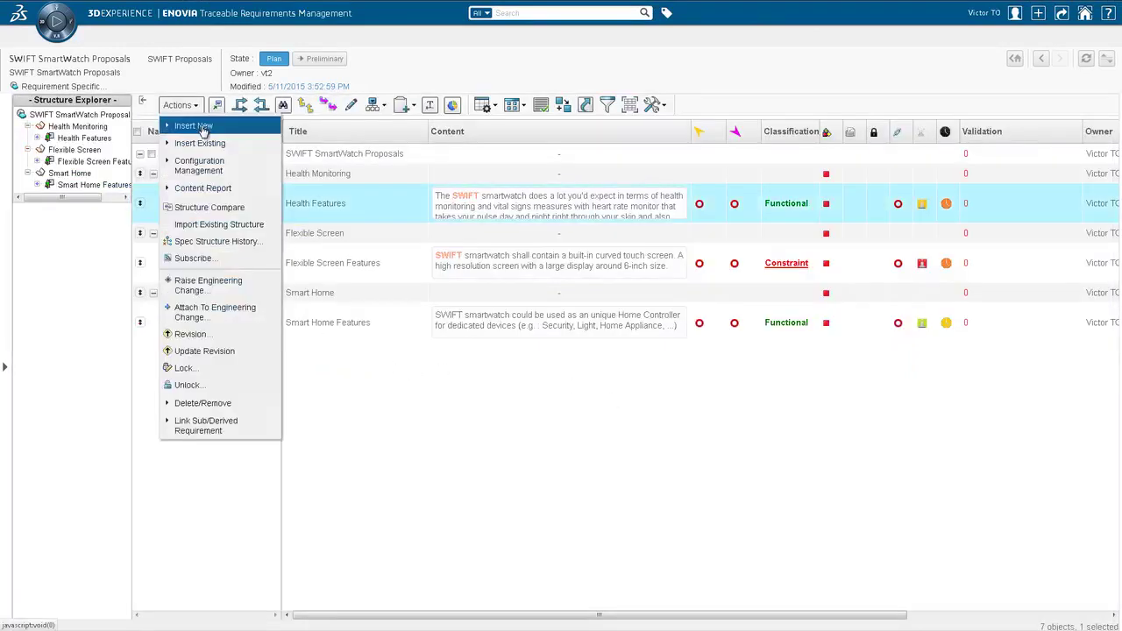
{"action": "left_click", "coordinate": [237, 213]}
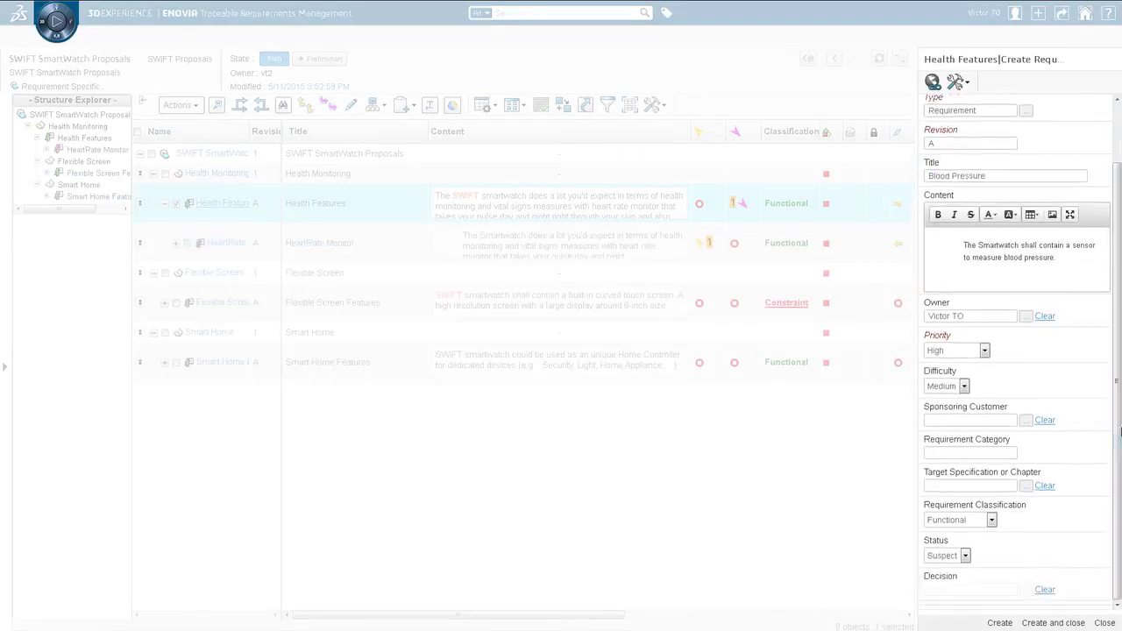
{"action": "left_click", "coordinate": [1034, 623]}
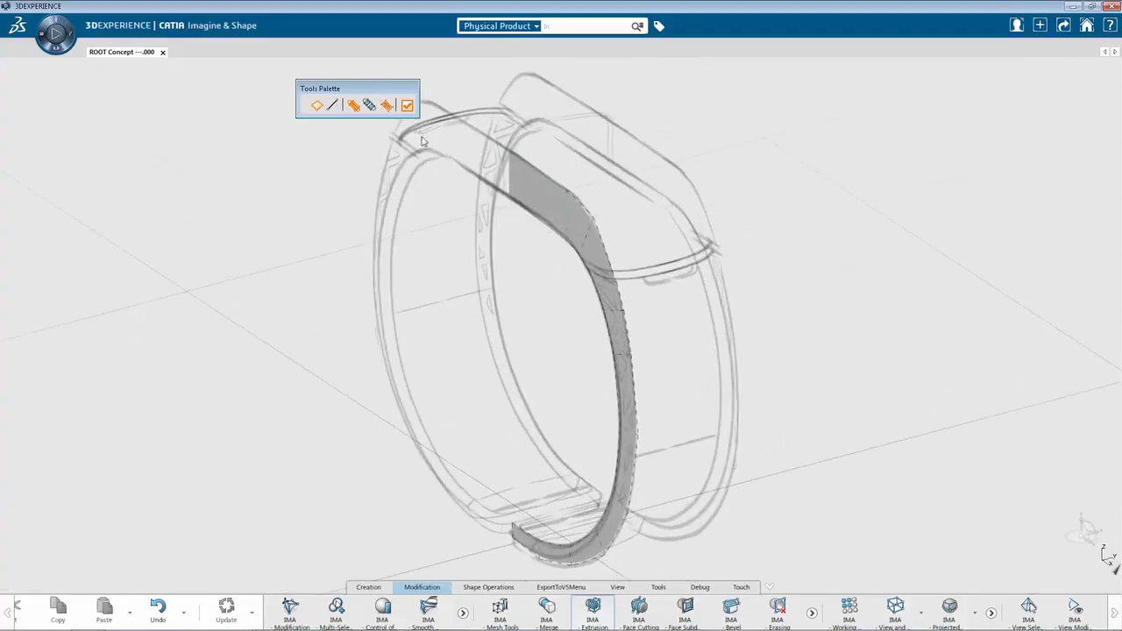
- Extrude the band face at full Extrude Weight and orbit to inspect the strip
{"action": "left_click", "coordinate": [532, 195]}
{"action": "left_click_drag", "start_coordinate": [761, 229], "coordinate": [858, 203]}
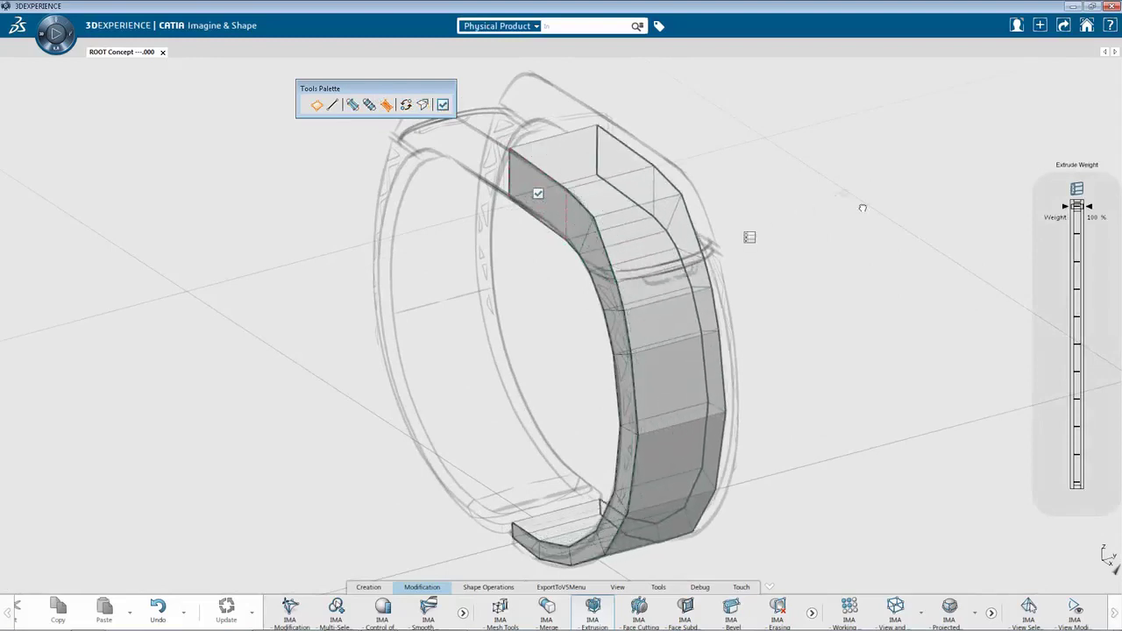
{"action": "middle_click_drag", "start_coordinate": [851, 251], "coordinate": [822, 283]}
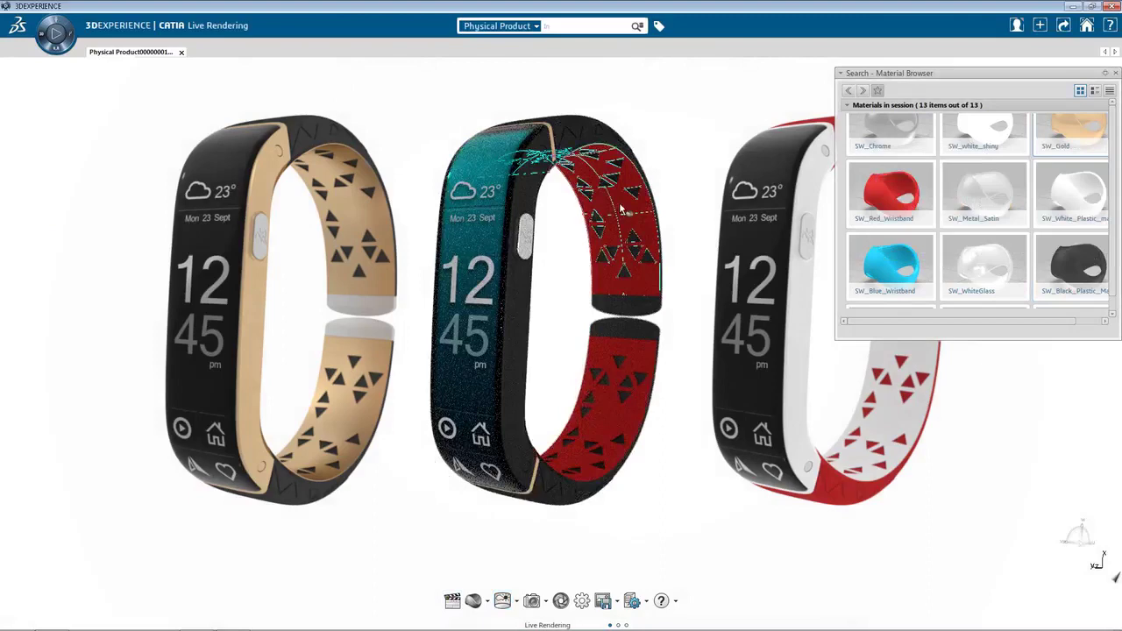
- Clear the selection on the middle watch in Live Rendering
{"action": "left_click", "coordinate": [526, 233]}
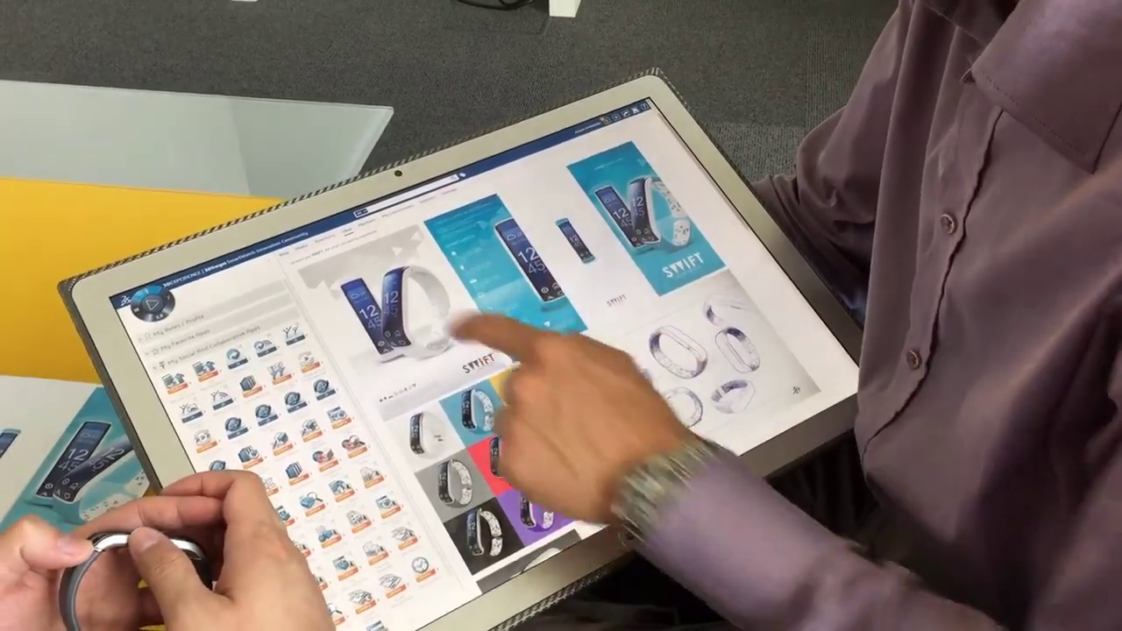
- Browse the SWIFT images in the lightbox, then like the post, raising likes to 9
{"action": "left_click", "coordinate": [452, 338]}
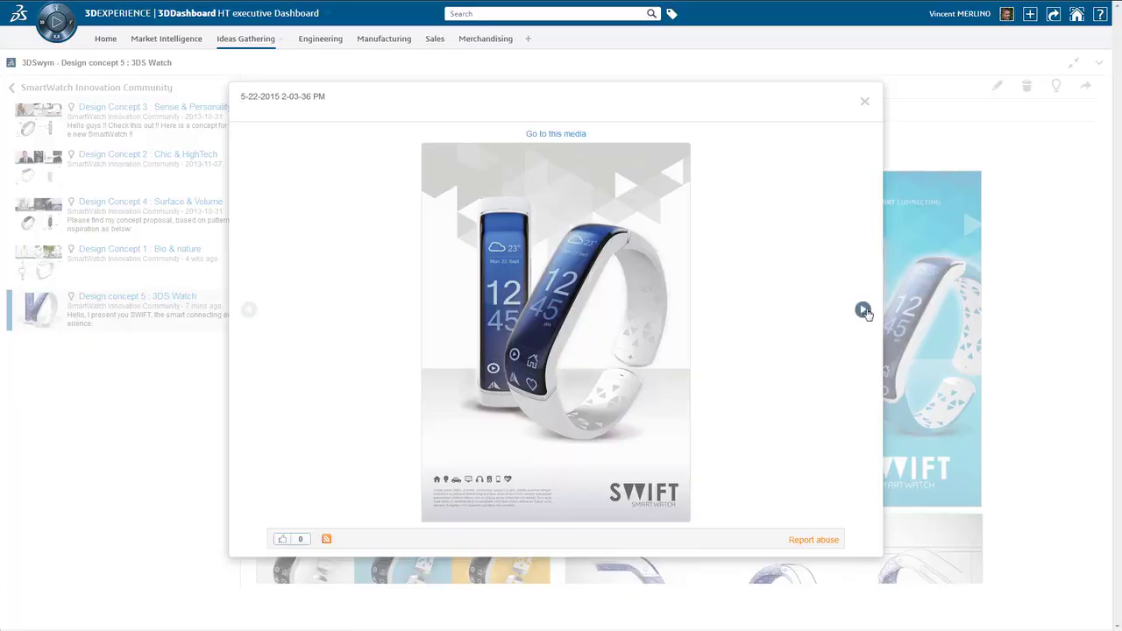
{"action": "left_click", "coordinate": [863, 311]}
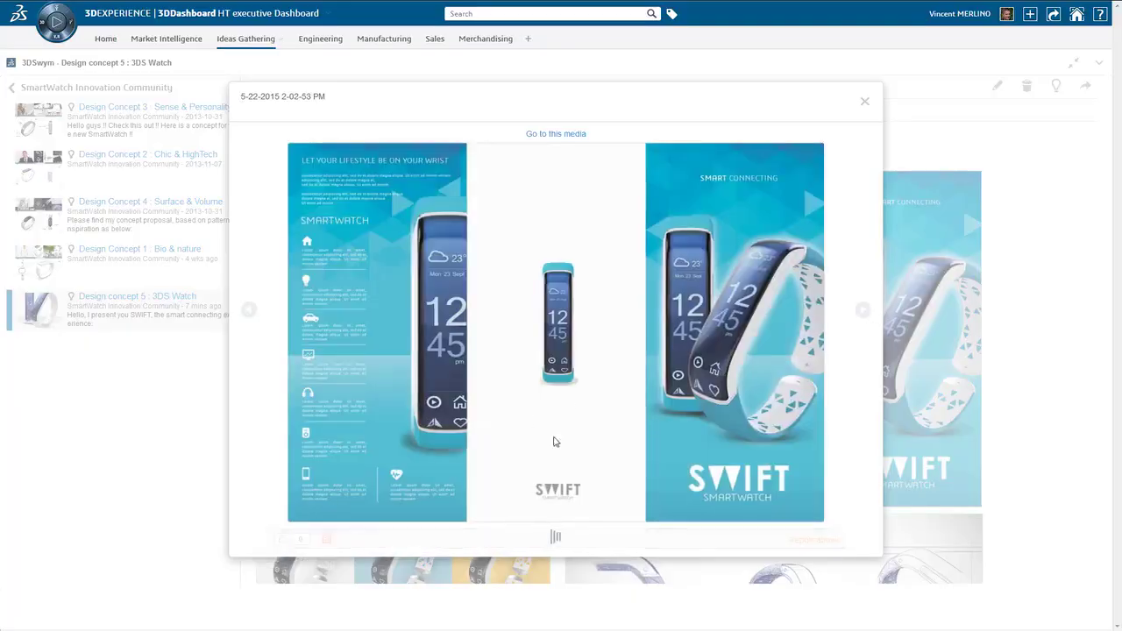
{"action": "left_click", "coordinate": [855, 313]}
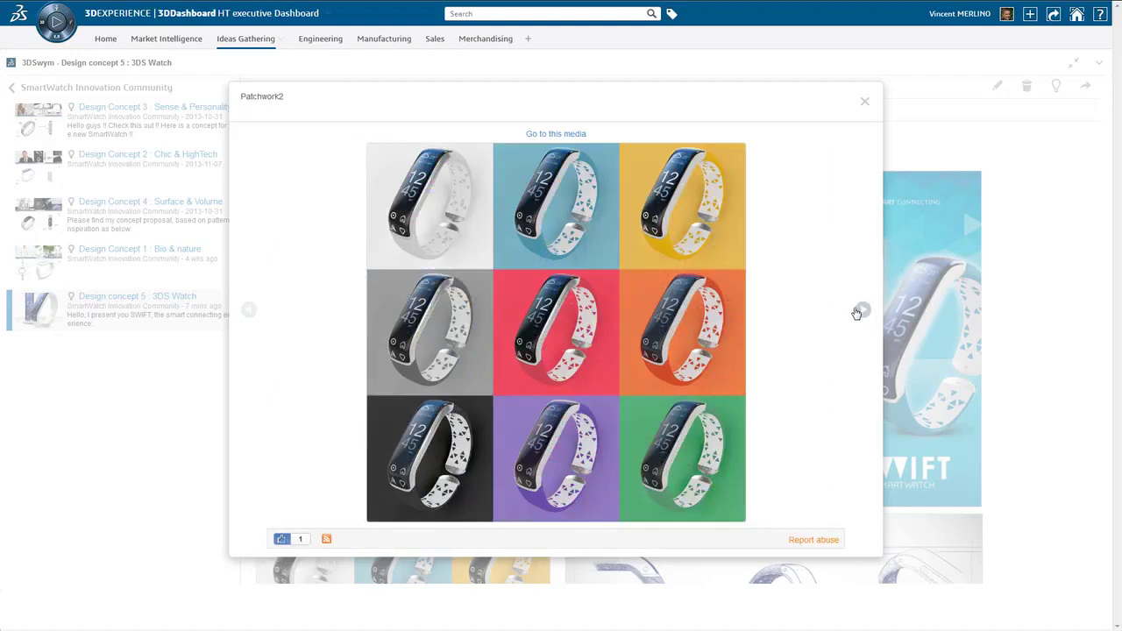
{"action": "left_click", "coordinate": [856, 313]}
{"action": "left_click", "coordinate": [858, 101]}
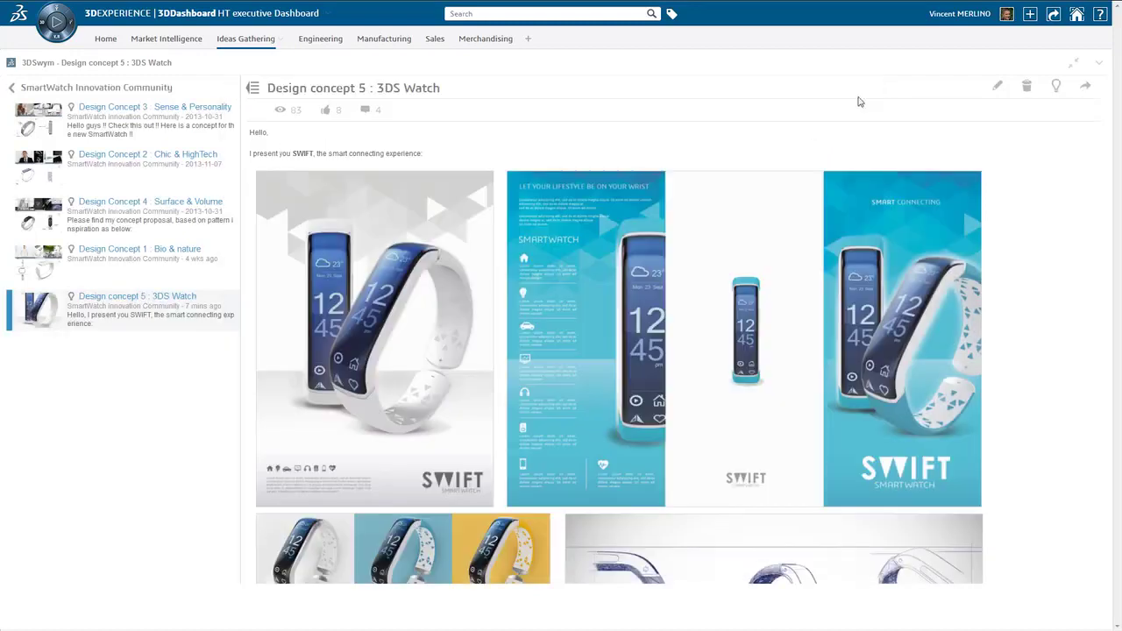
{"action": "left_click_drag", "start_coordinate": [1104, 220], "coordinate": [1107, 421]}
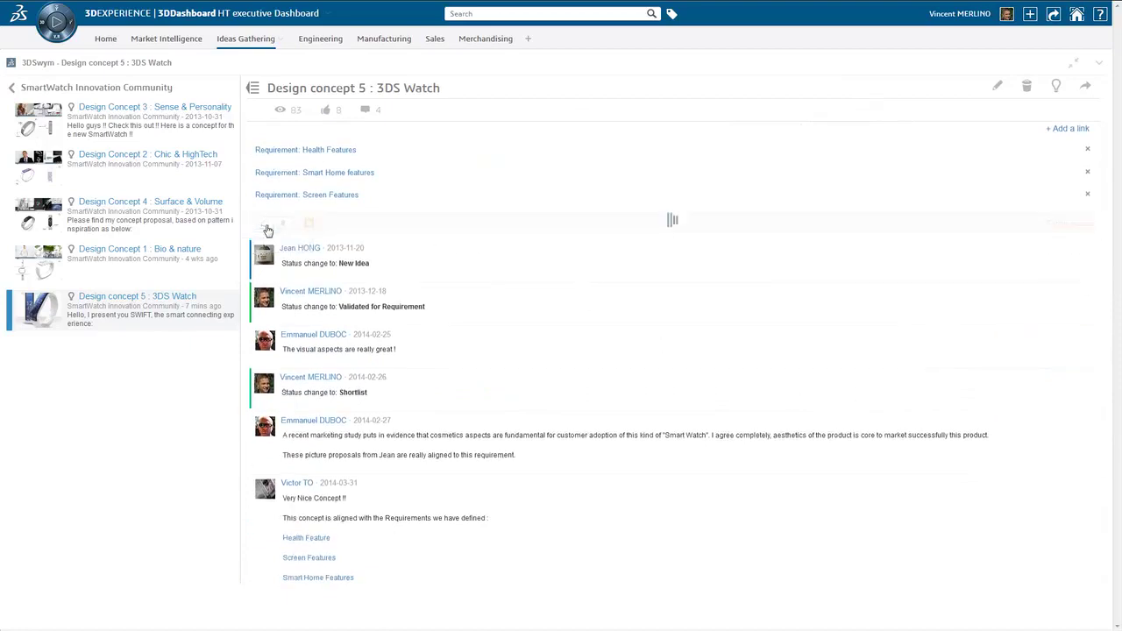
{"action": "left_click_drag", "start_coordinate": [1101, 357], "coordinate": [1114, 176]}
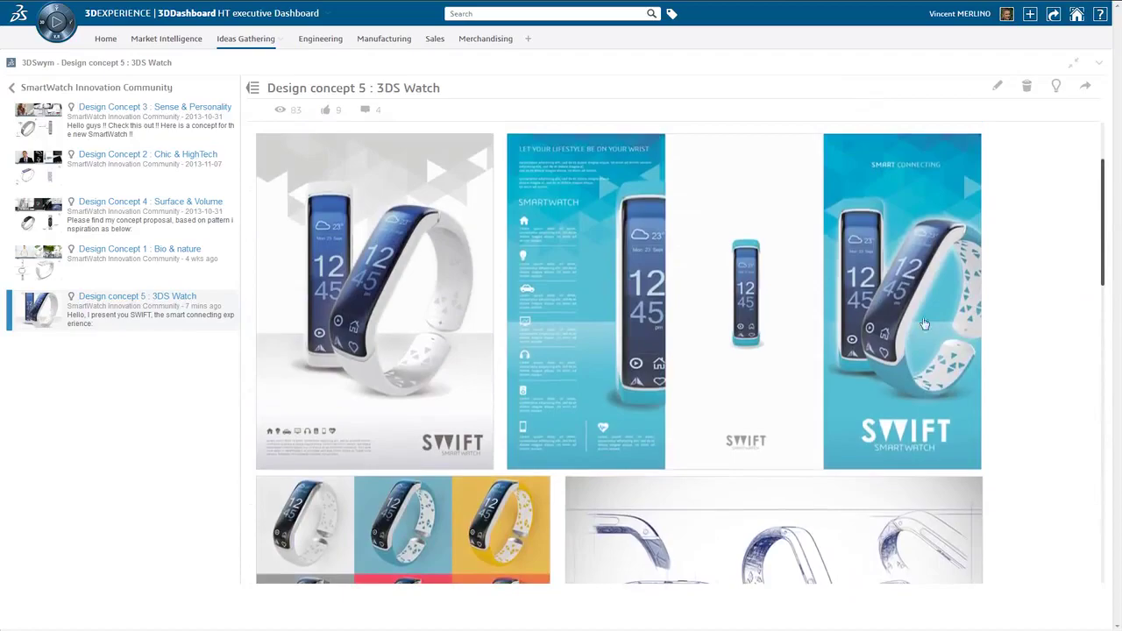